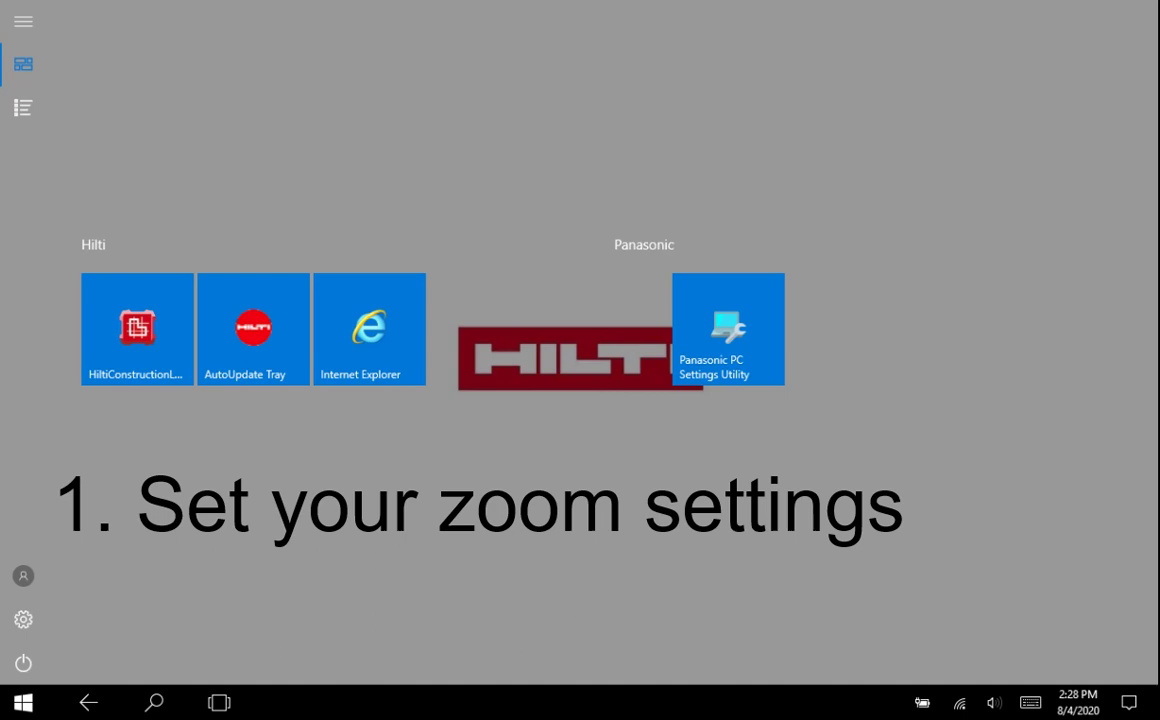
Open Settings > System > Display and drag text and app size to 125%.
click(26, 624)
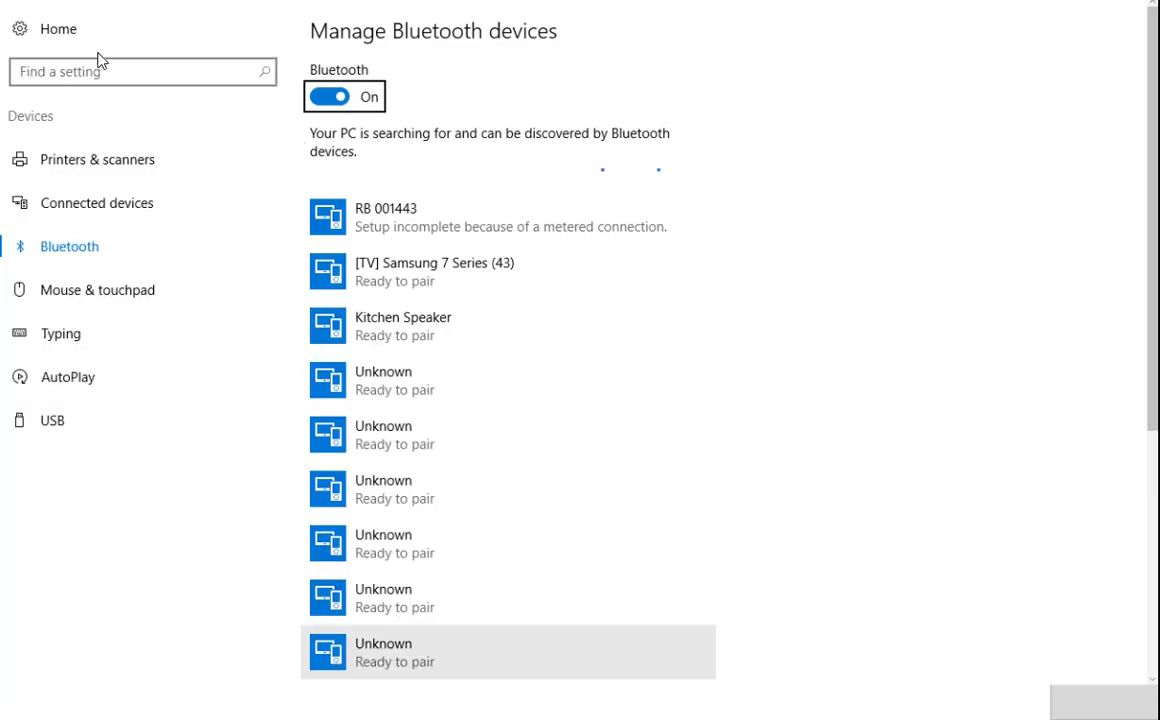
click(26, 37)
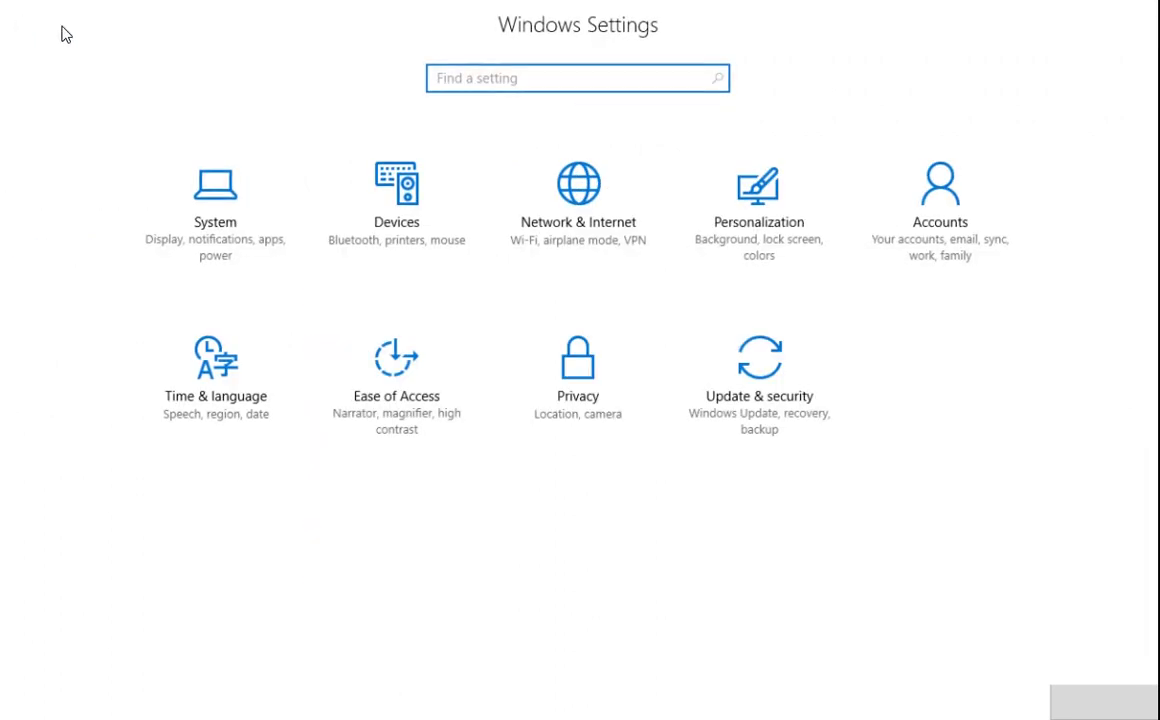
click(211, 236)
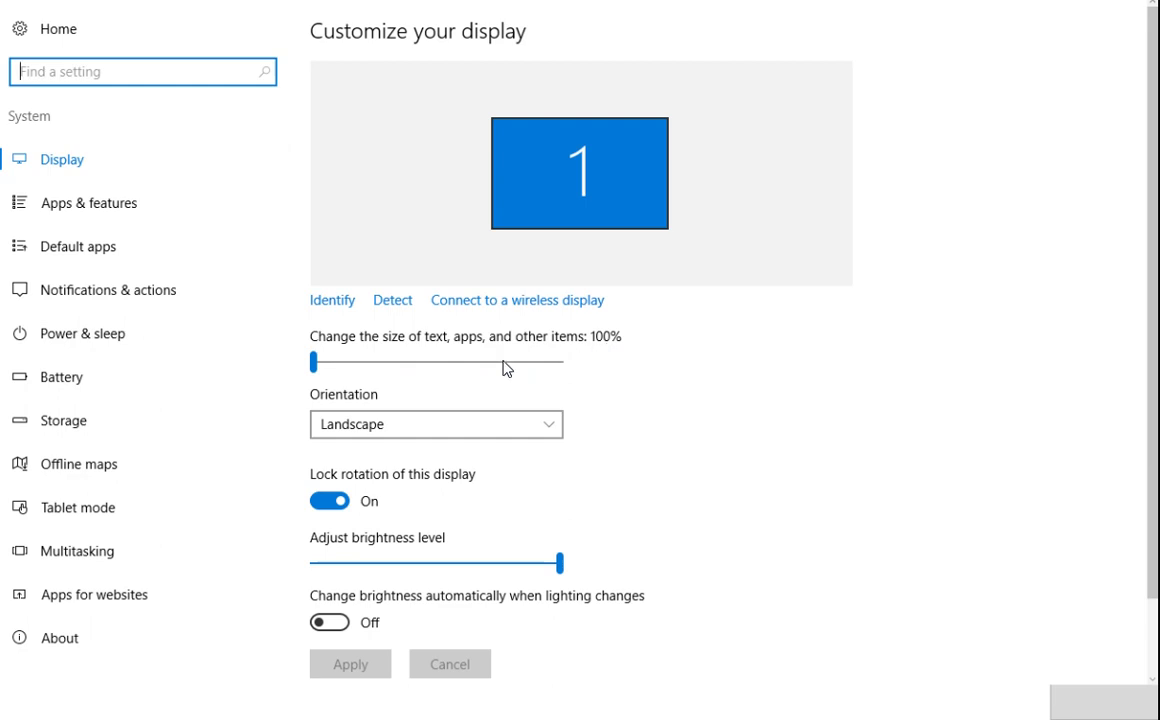
drag(332, 369, 601, 368)
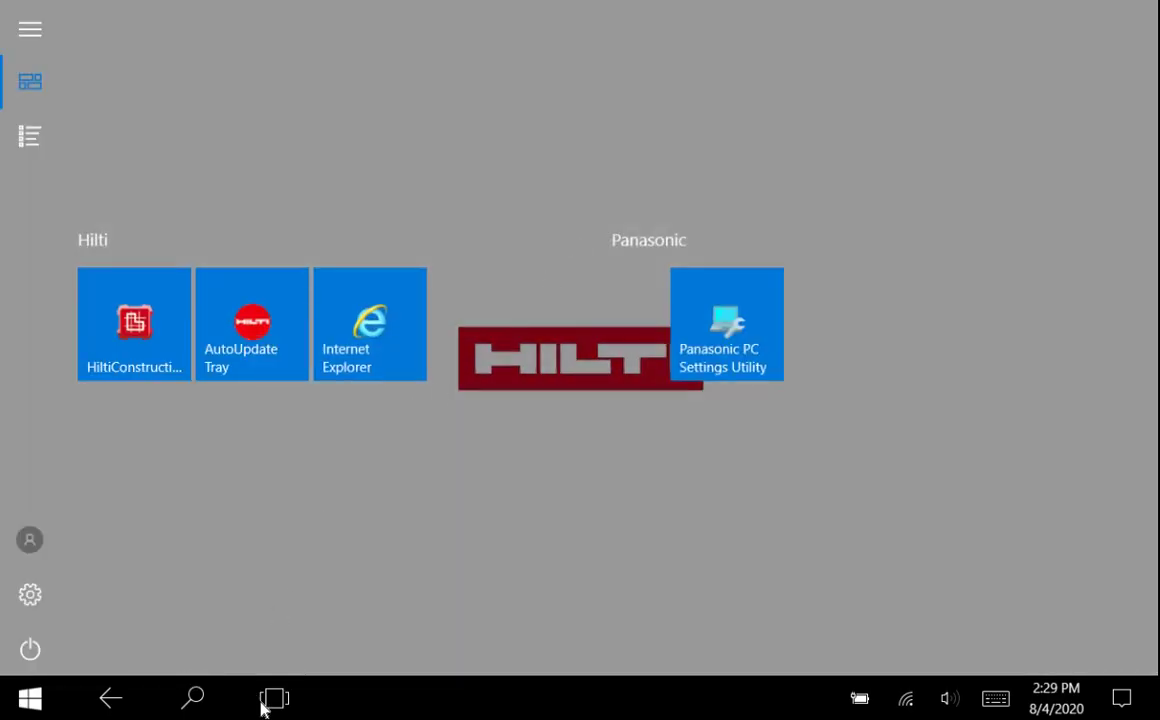
Set text and app size back to 100% and return to the Start screen.
click(268, 698)
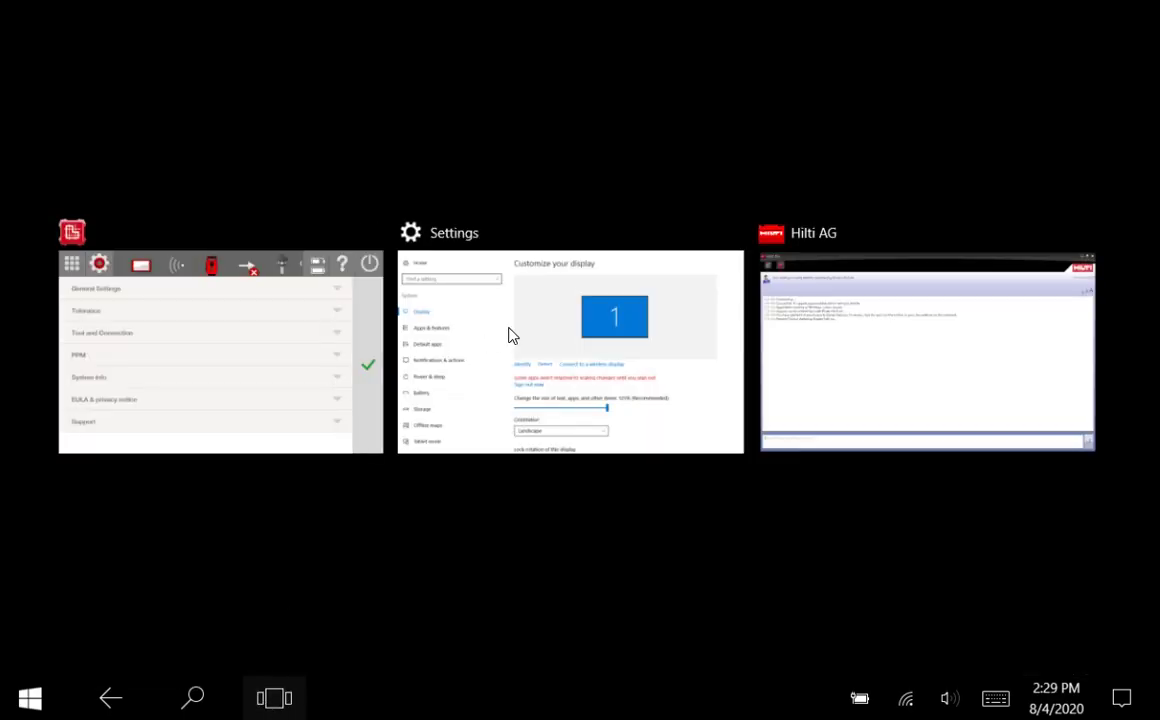
click(512, 335)
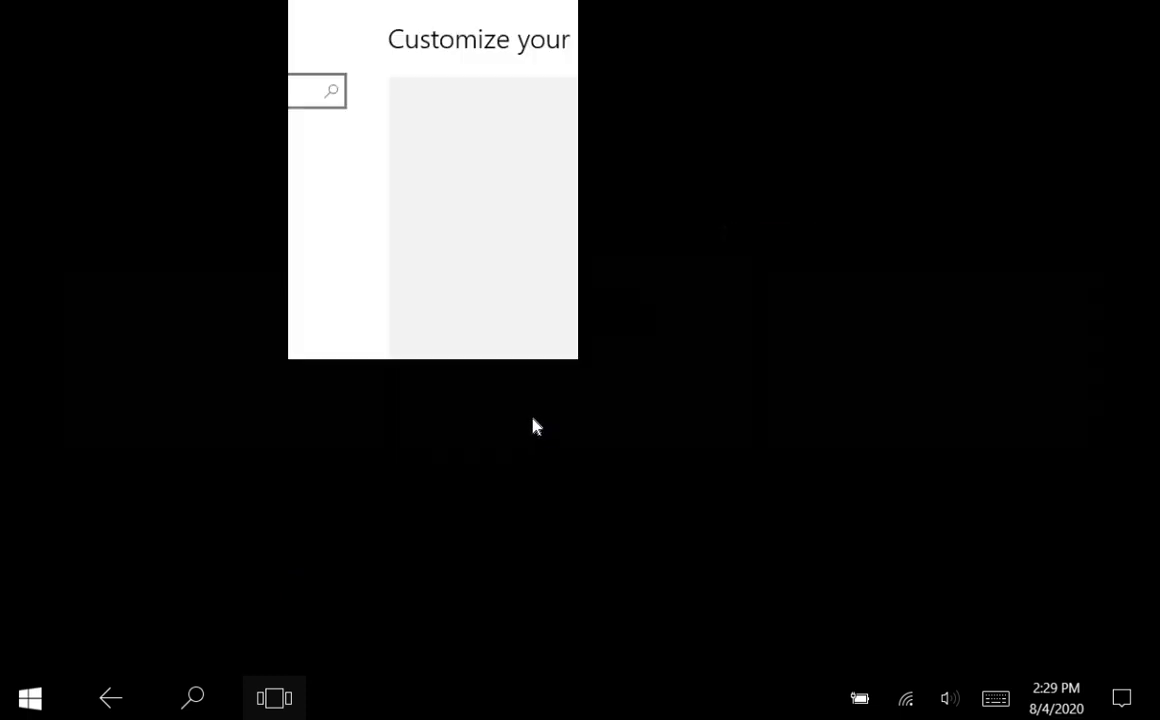
click(397, 531)
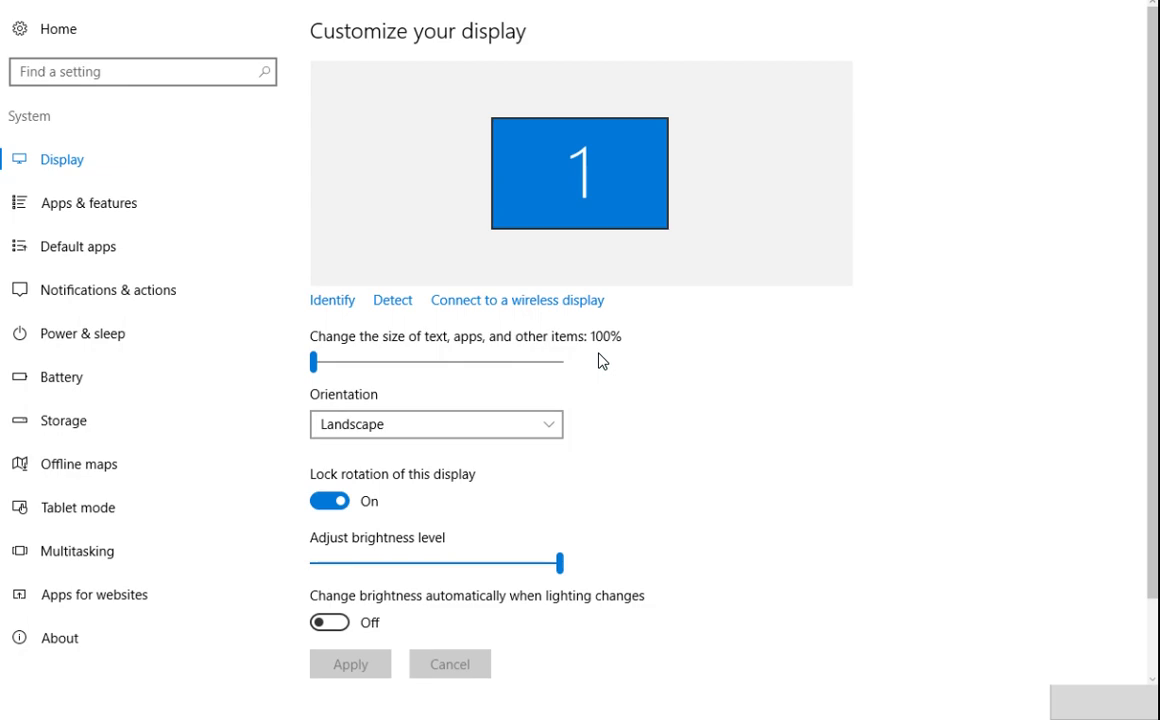
key(super)
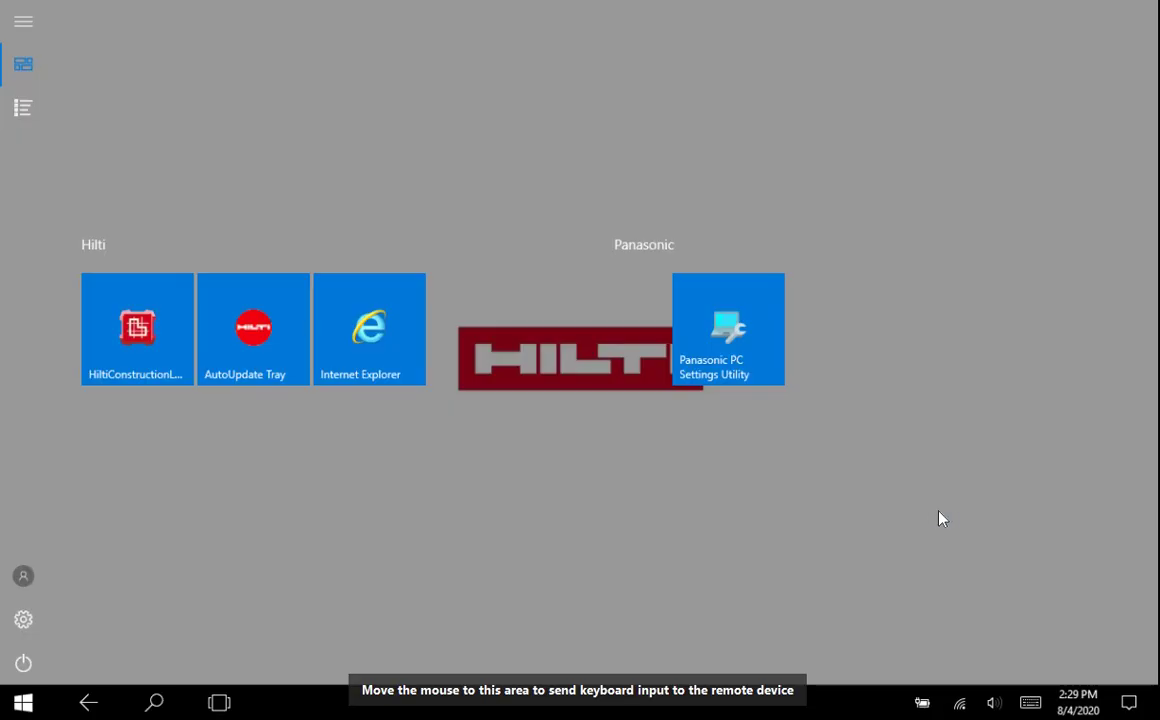
Open Action Center, then collapse and re-expand the quick actions.
click(1131, 705)
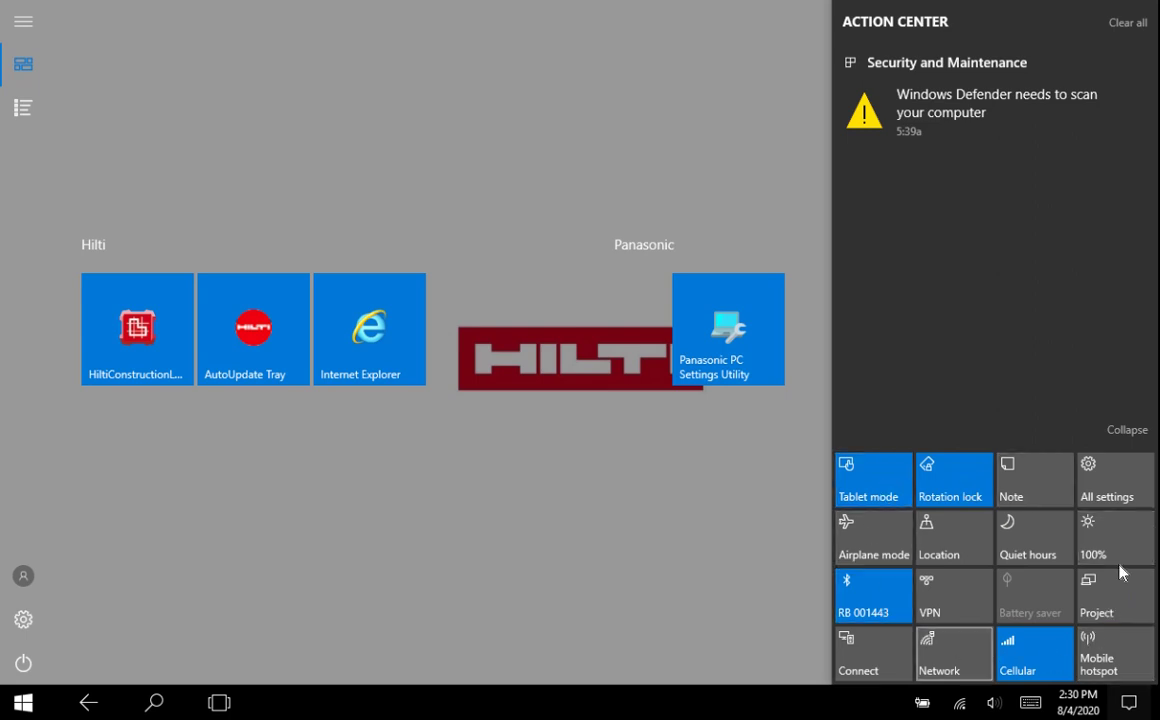
click(1130, 432)
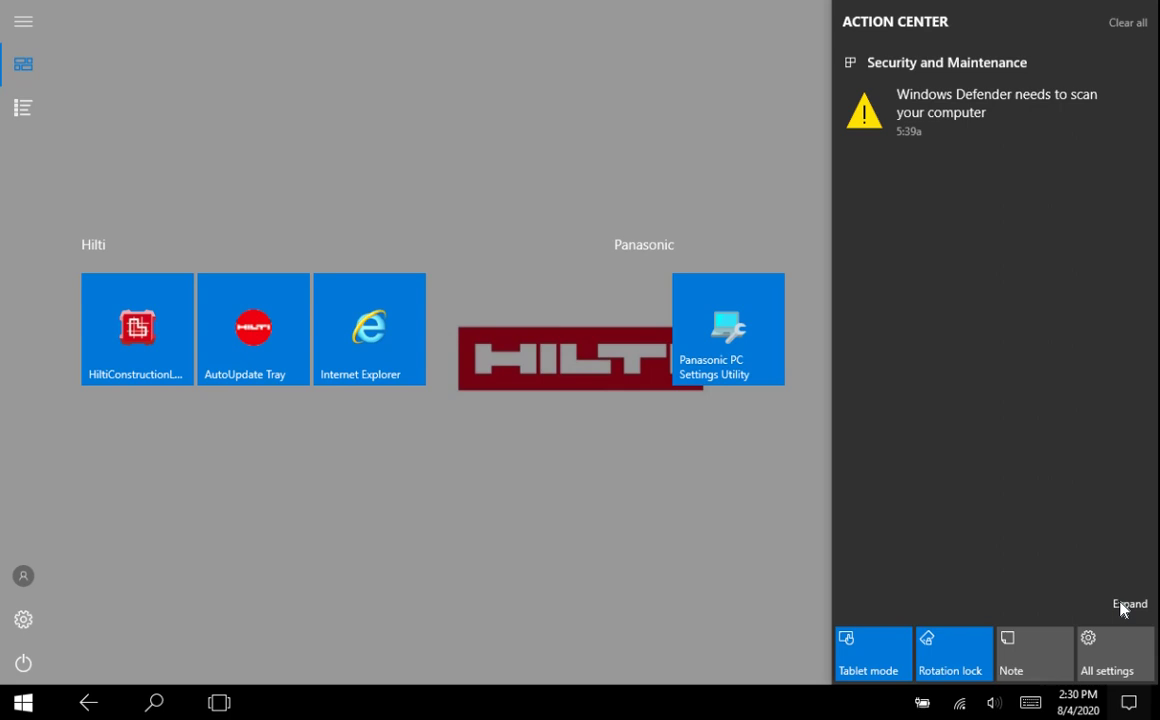
click(1128, 605)
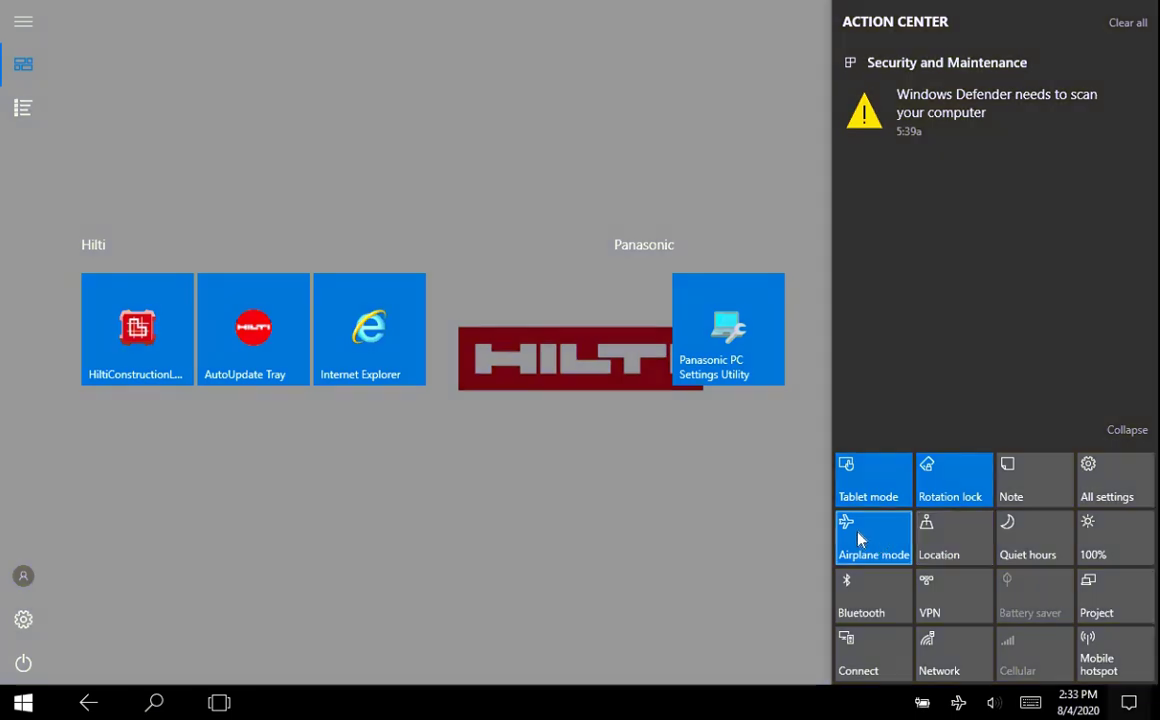
click(873, 480)
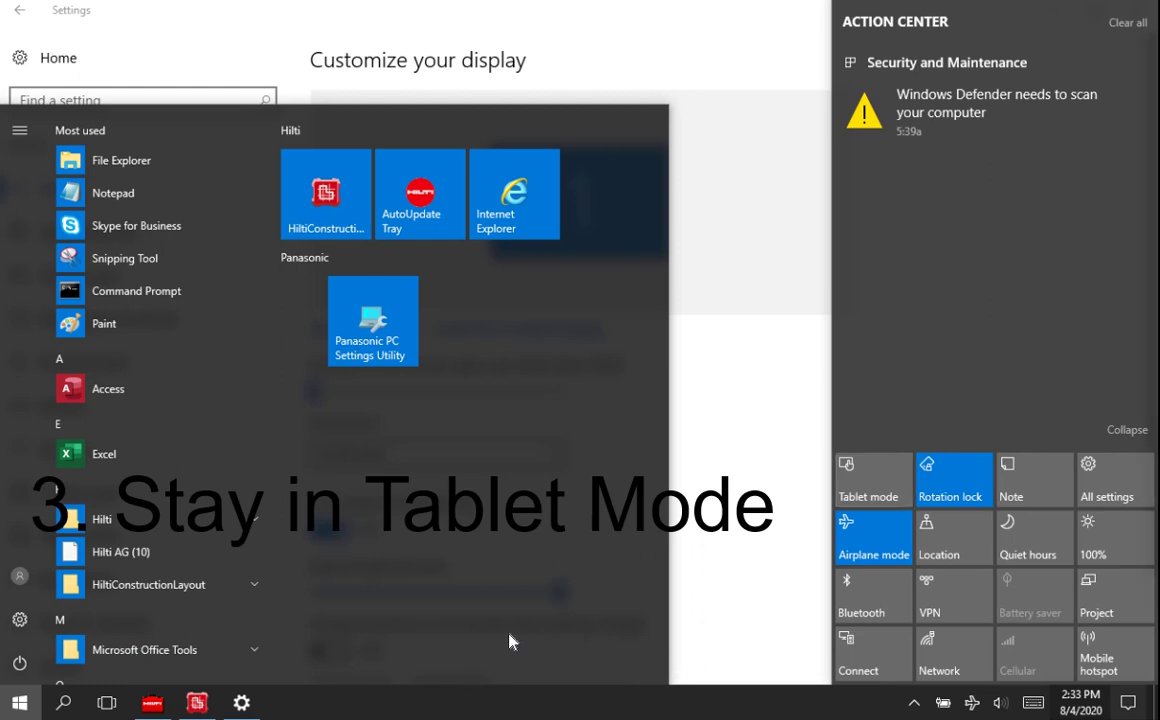
click(862, 495)
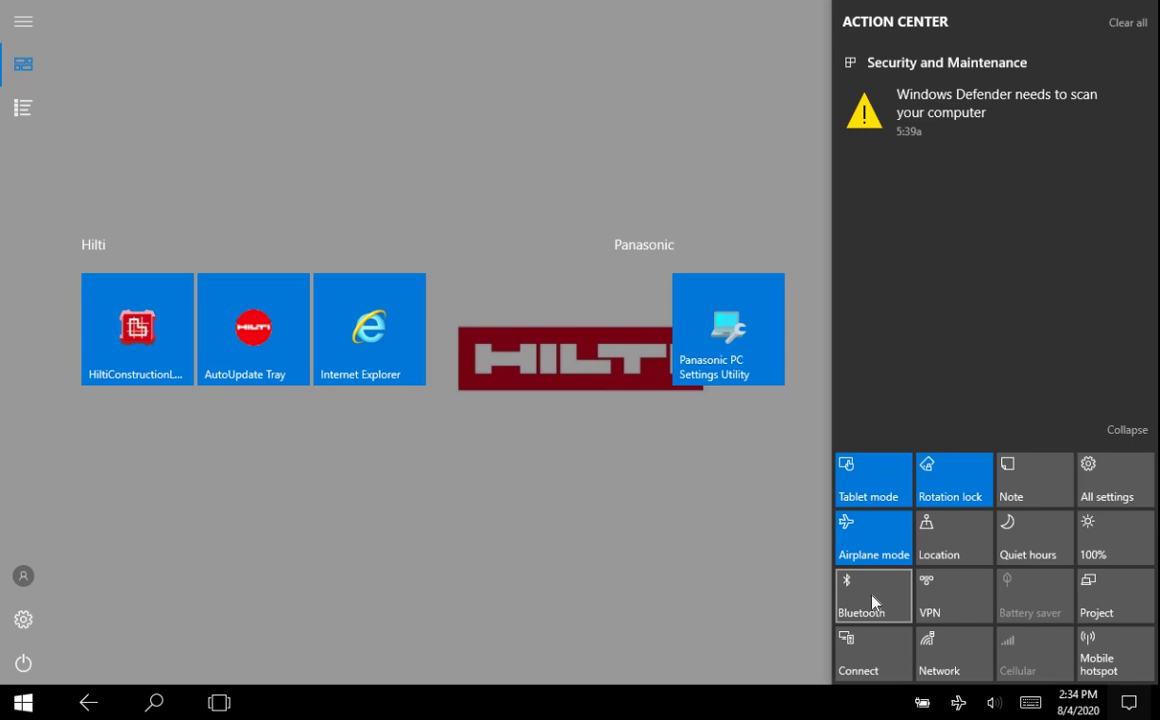
View the network connections, turn Bluetooth on, and close Action Center.
click(950, 658)
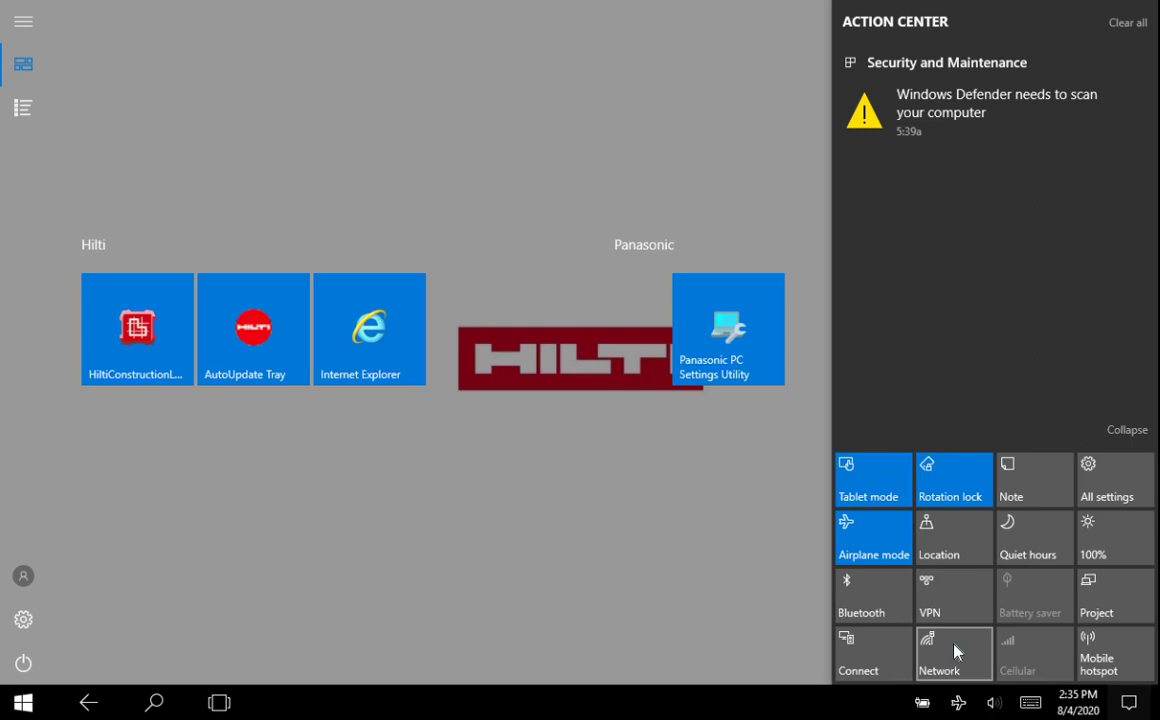
click(859, 601)
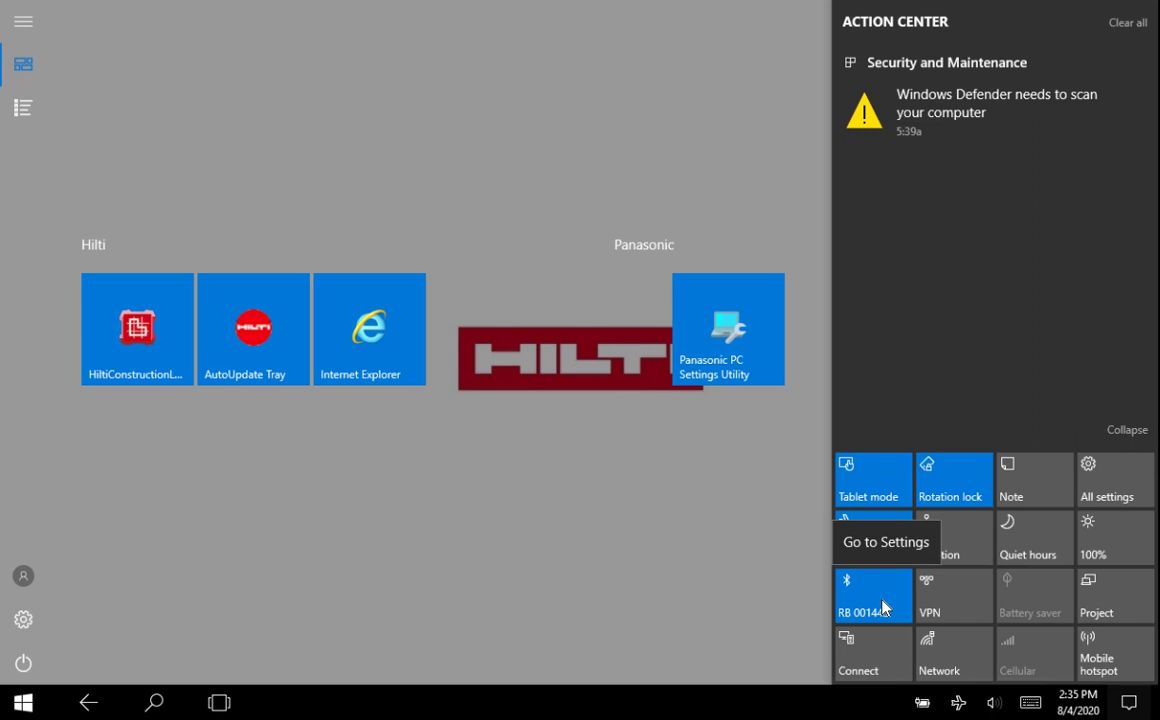
click(729, 535)
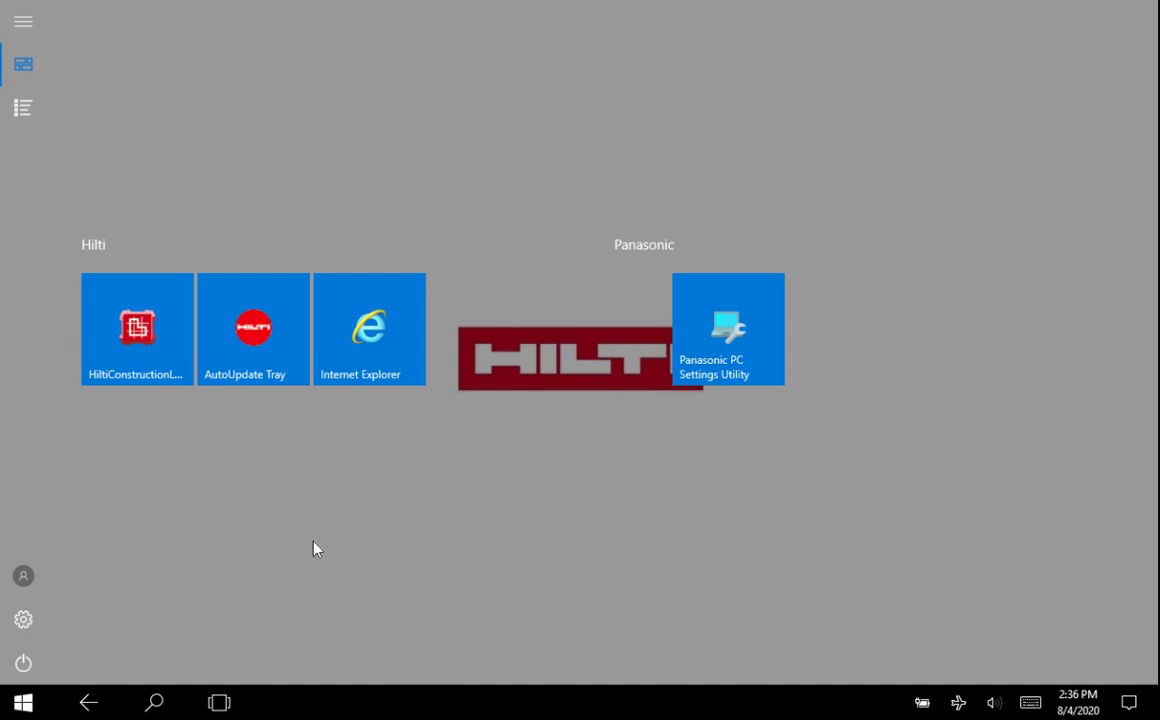
Open Settings from the gear in the Start screen's left rail.
click(22, 620)
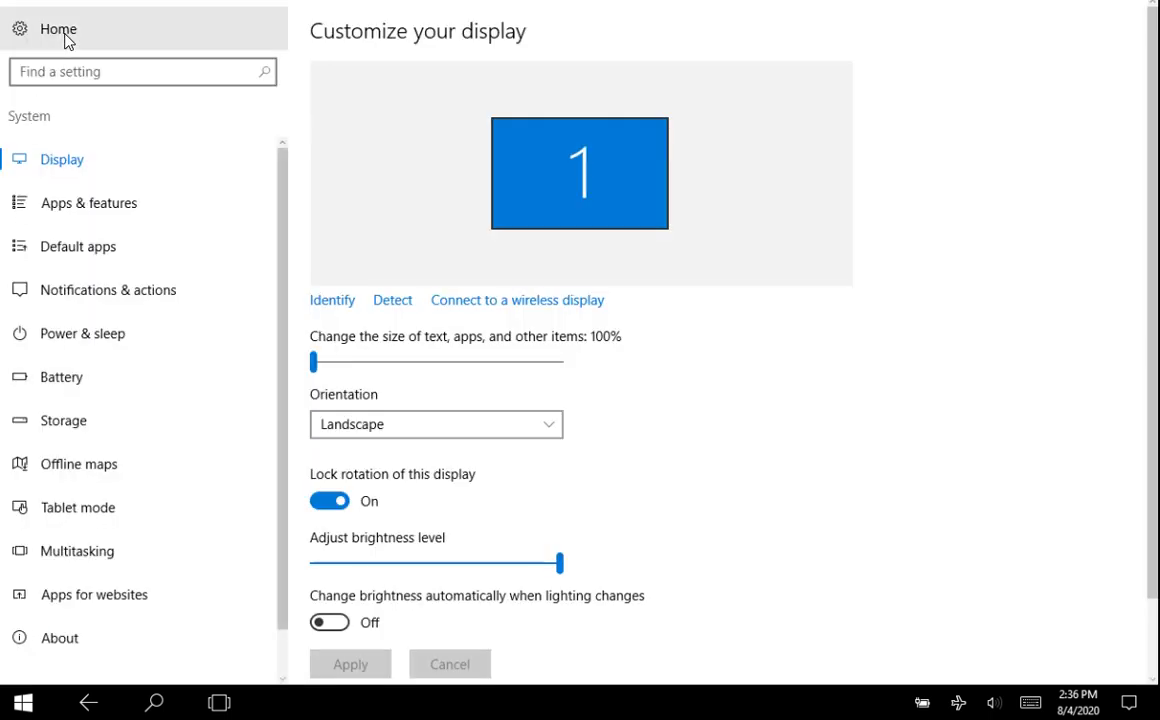
Go to Update & security > Advanced options > Choose how updates are delivered.
click(66, 38)
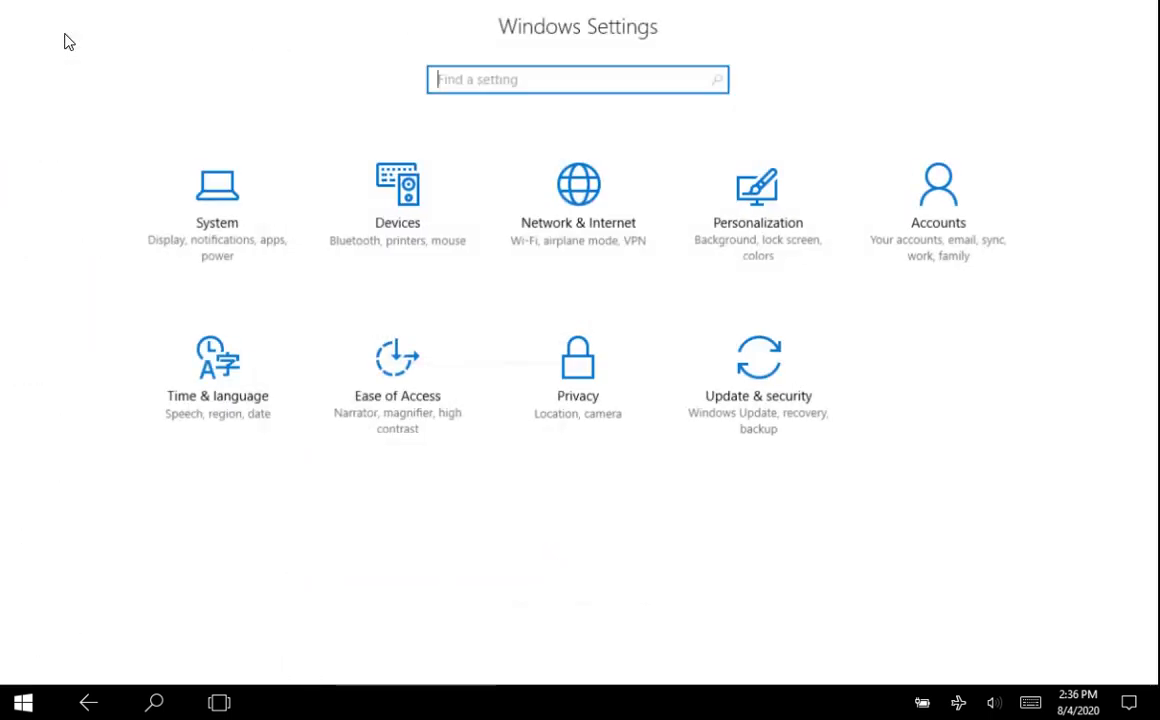
click(765, 422)
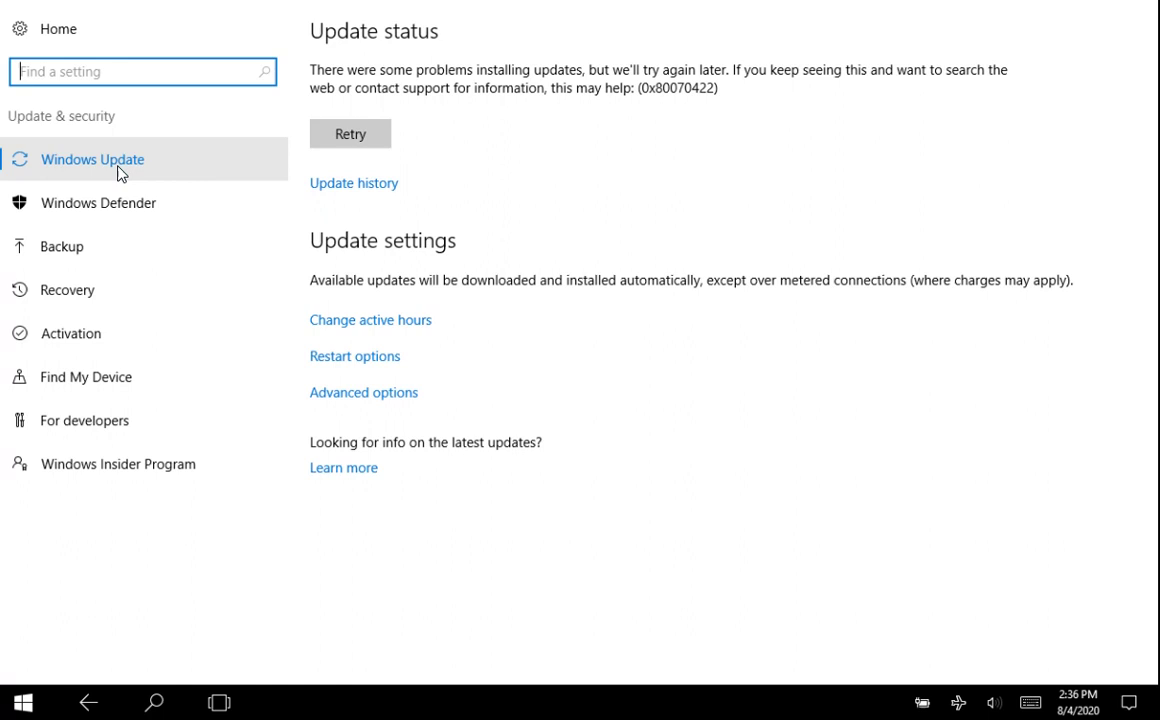
click(368, 395)
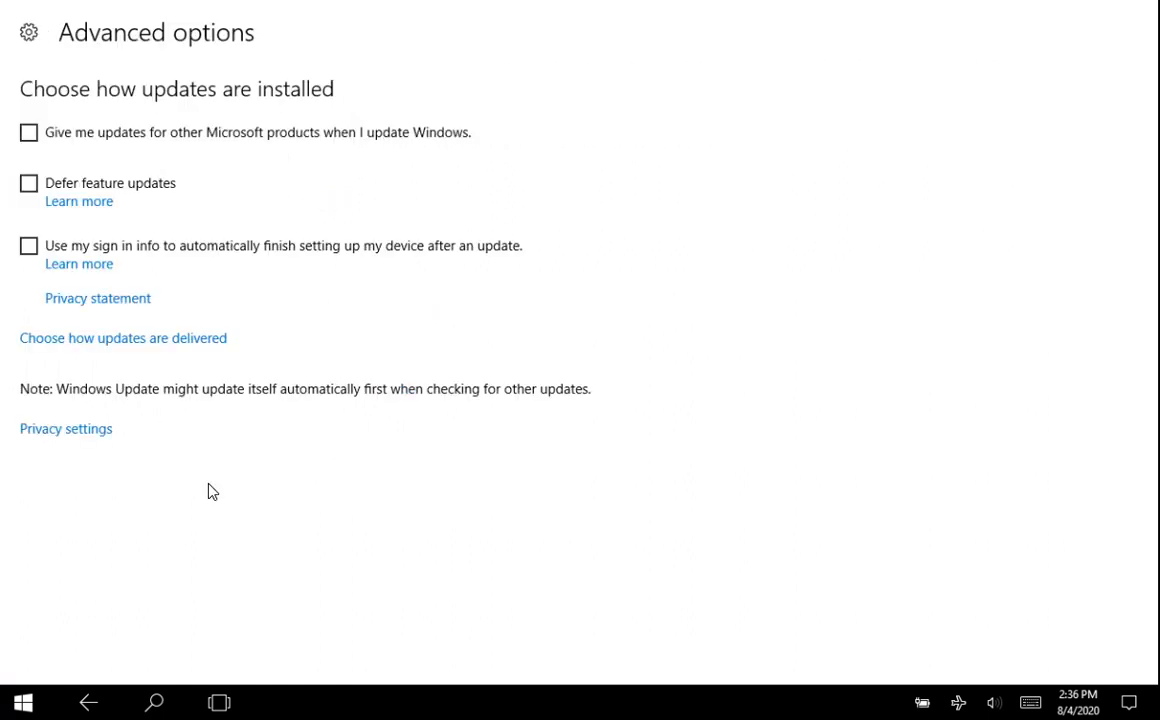
click(183, 340)
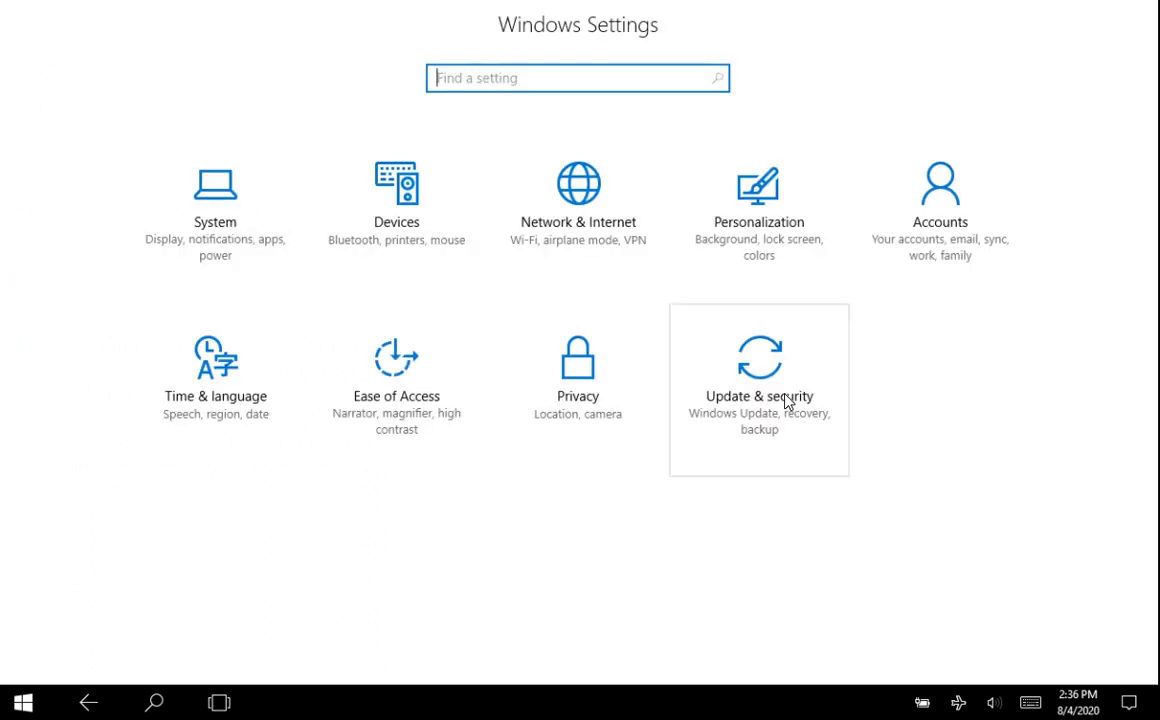
Return to Windows Update and open the Change active hours setting.
click(787, 401)
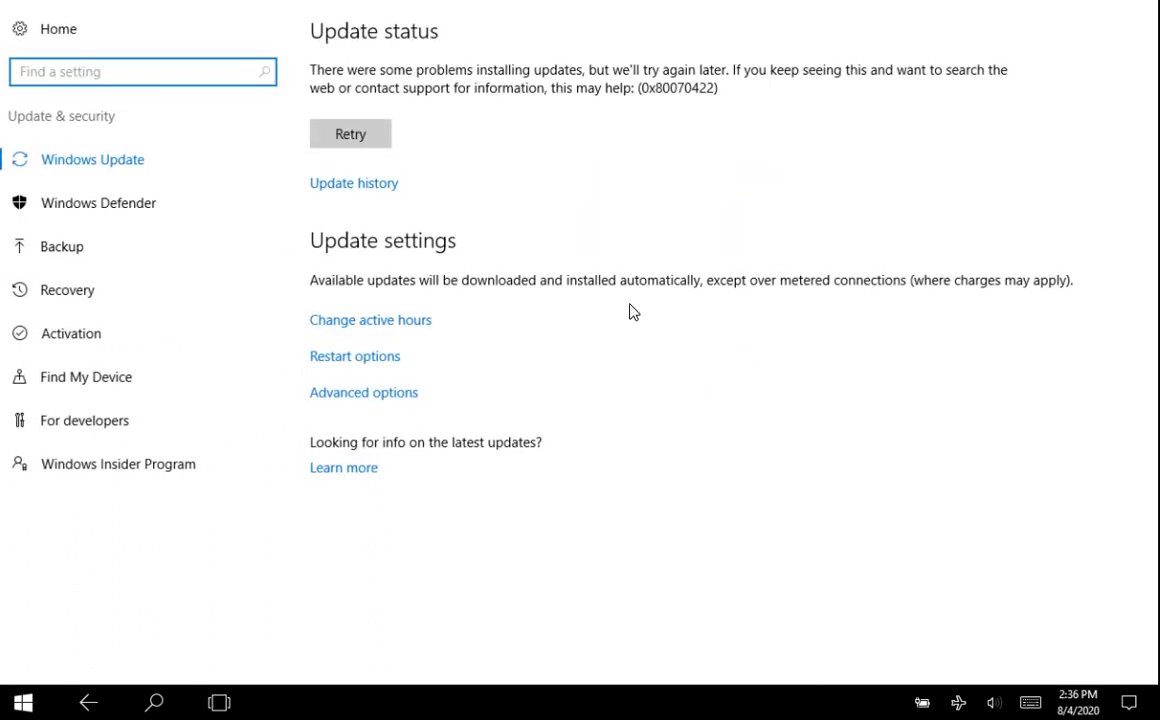
click(384, 327)
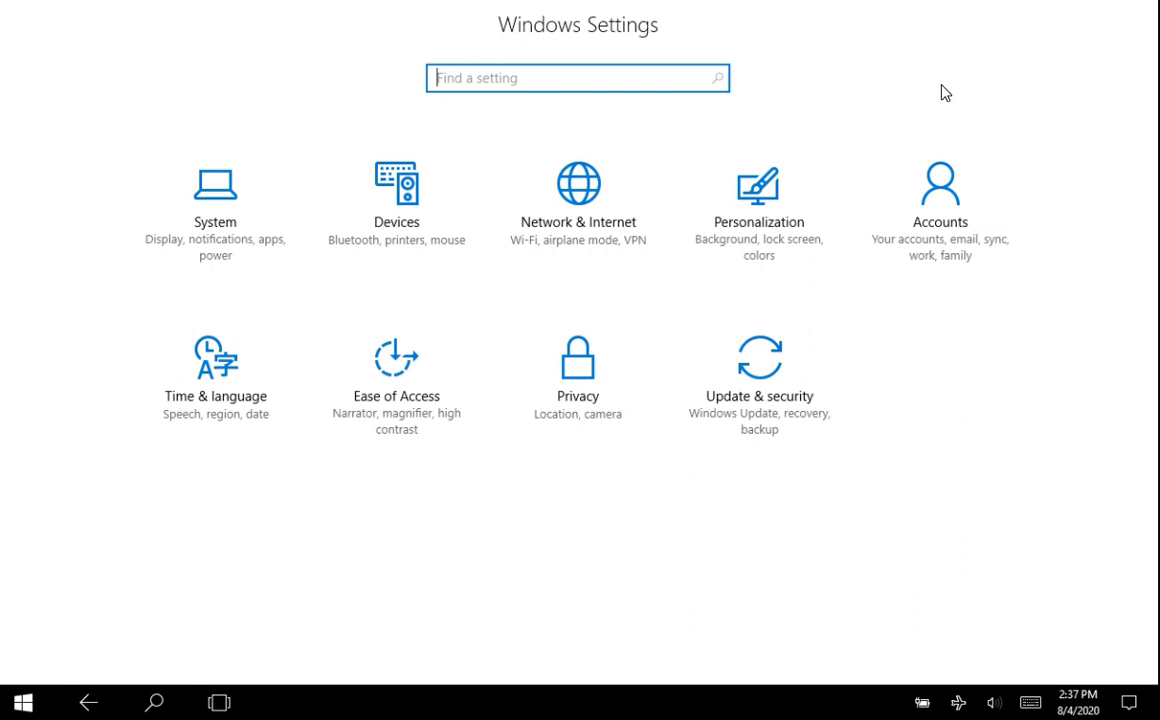
Open Network & Internet and switch to its Wi-Fi page.
click(587, 229)
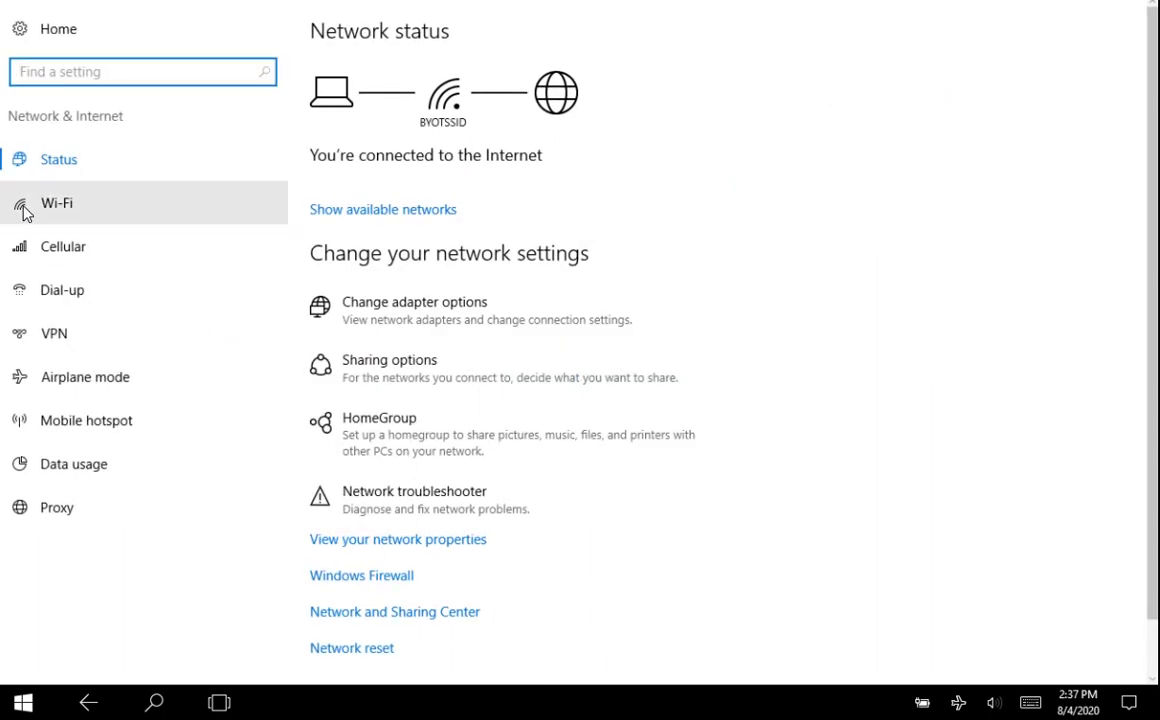
click(28, 212)
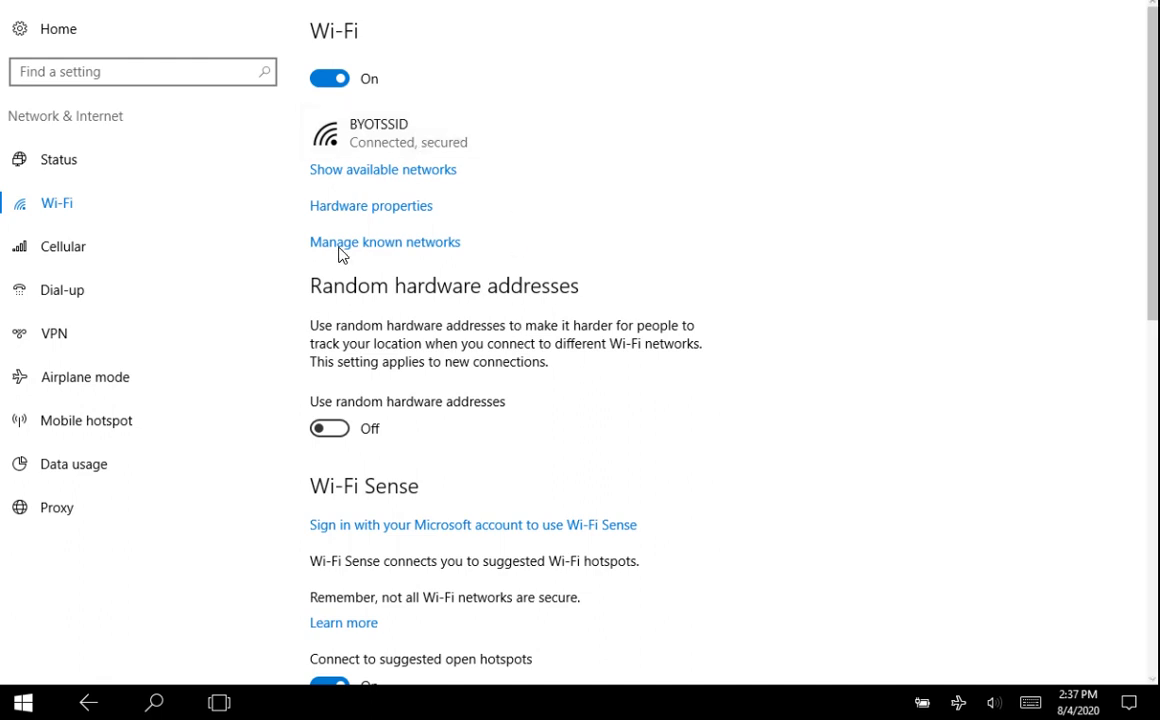
Open BYOTSSID's properties under Manage known networks and reach the metered connection setting.
click(445, 249)
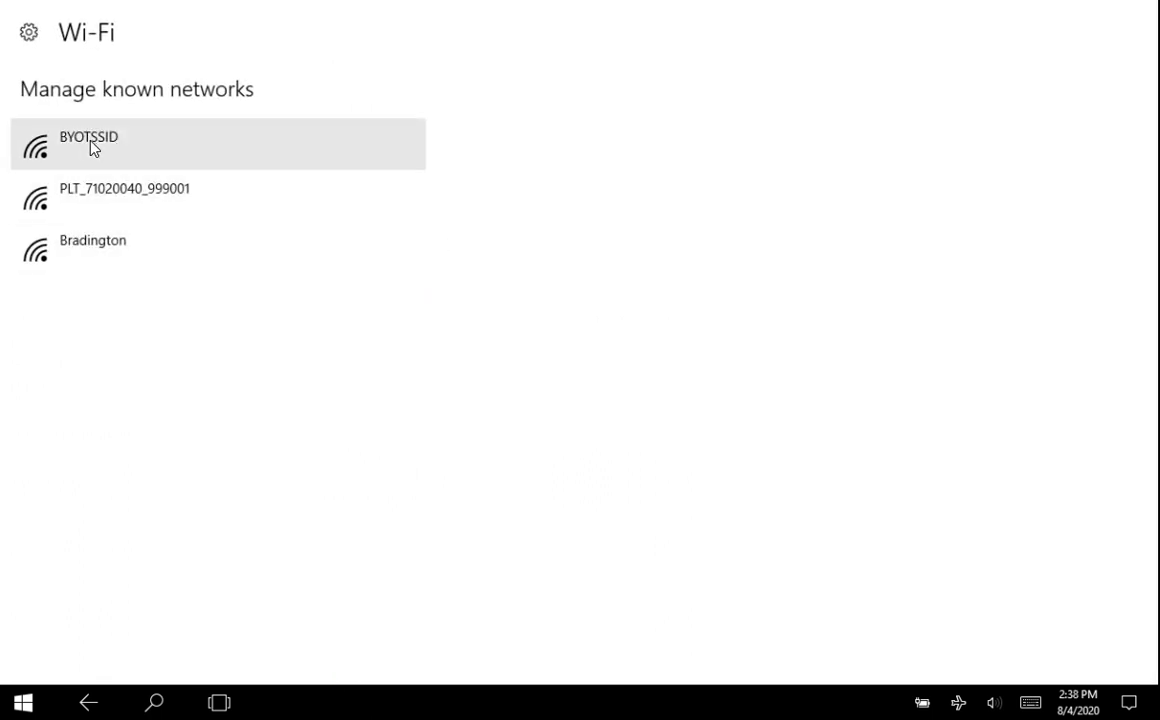
click(100, 150)
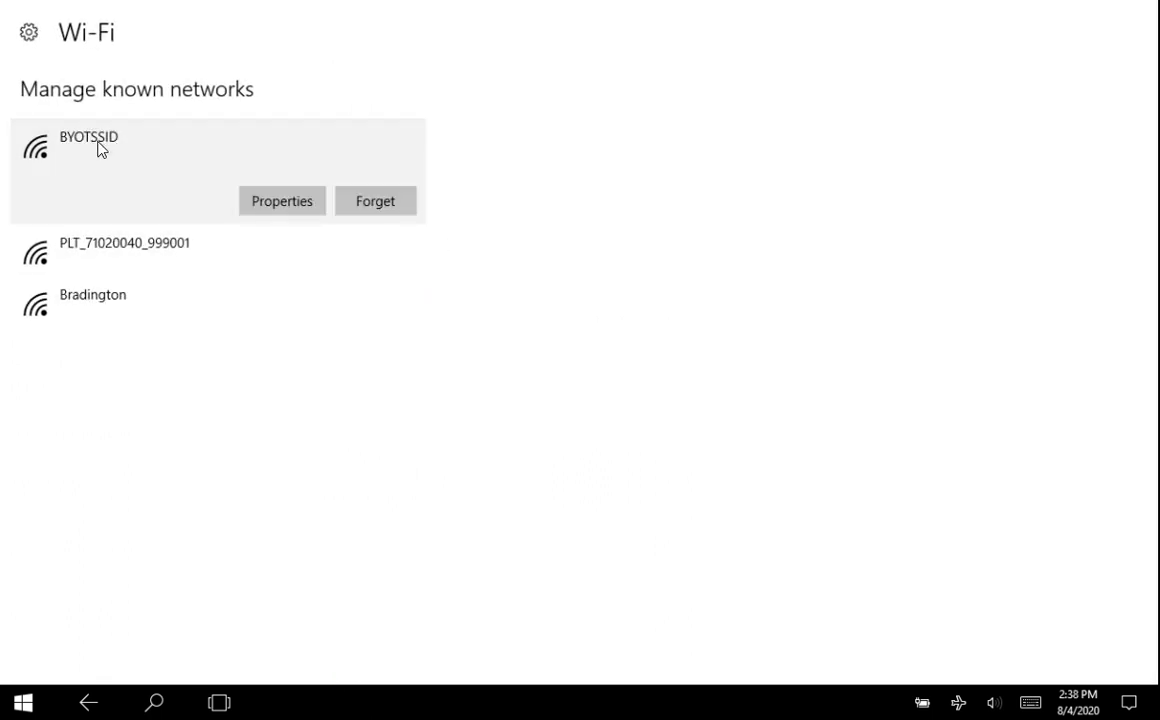
click(295, 205)
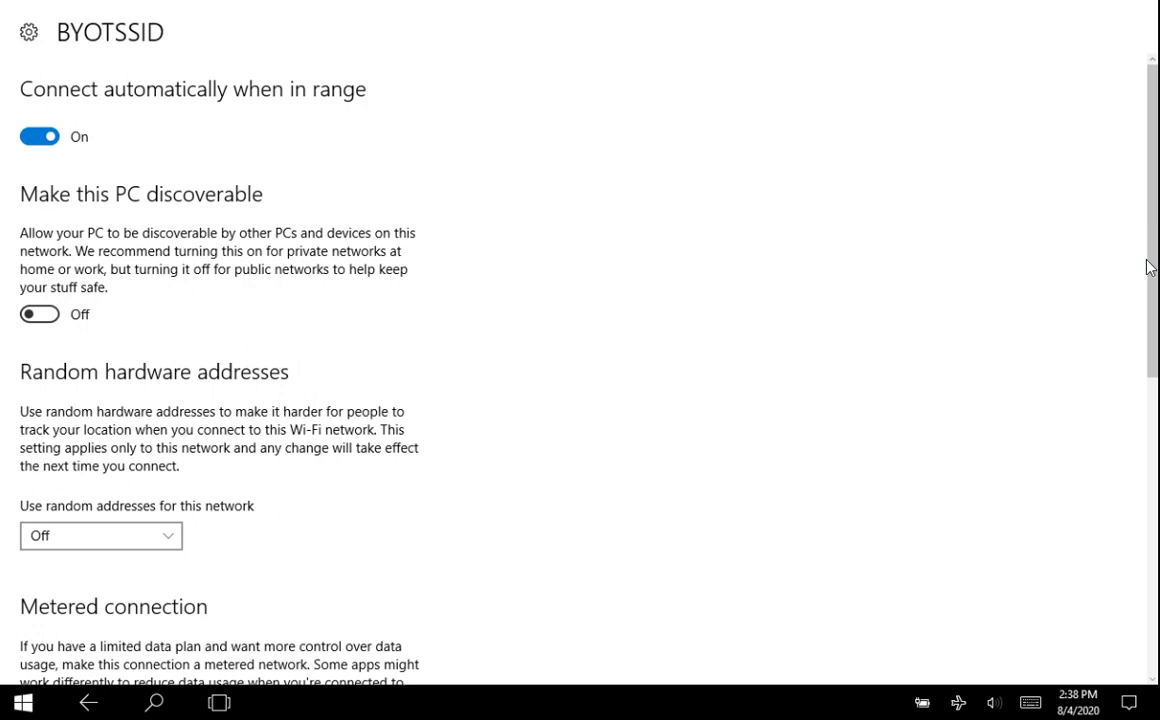
click(1155, 493)
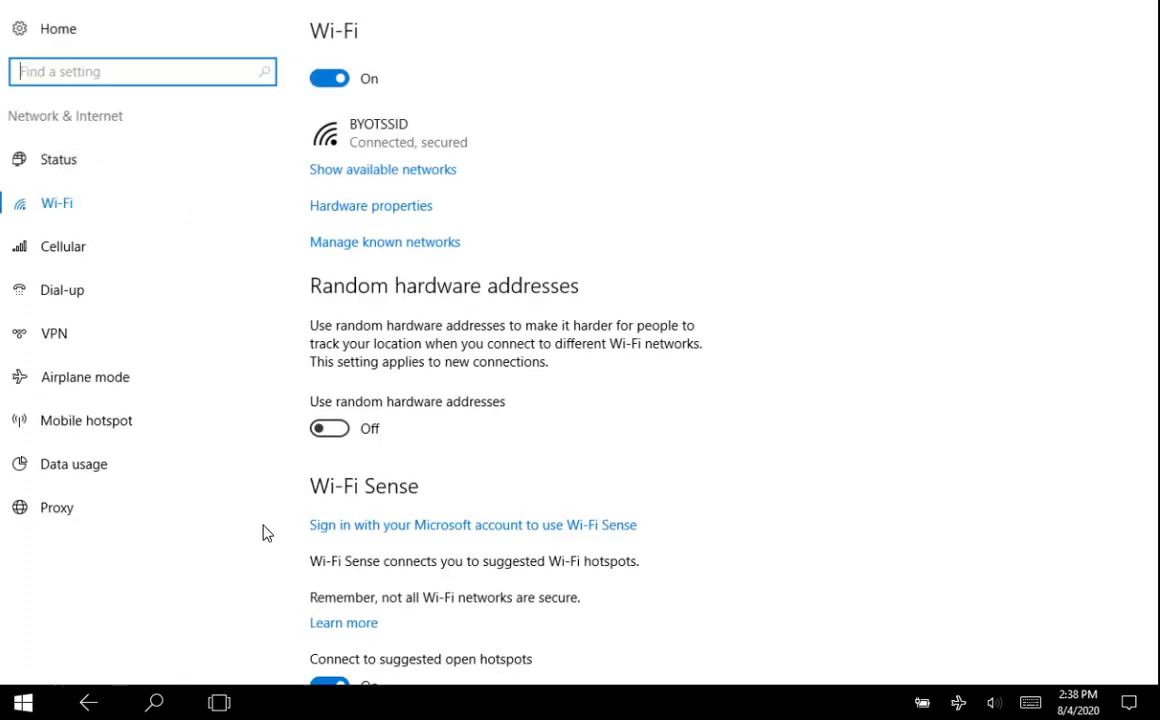
Go to the Settings home and open the Update & security Windows Update page.
click(50, 29)
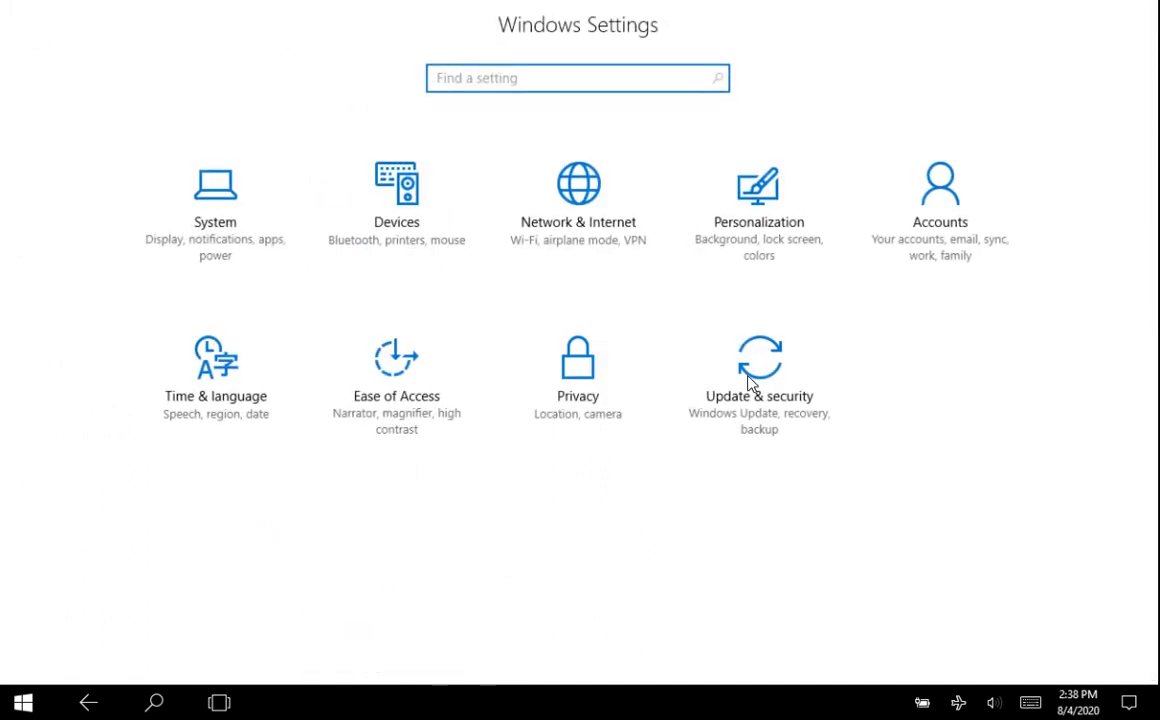
click(763, 380)
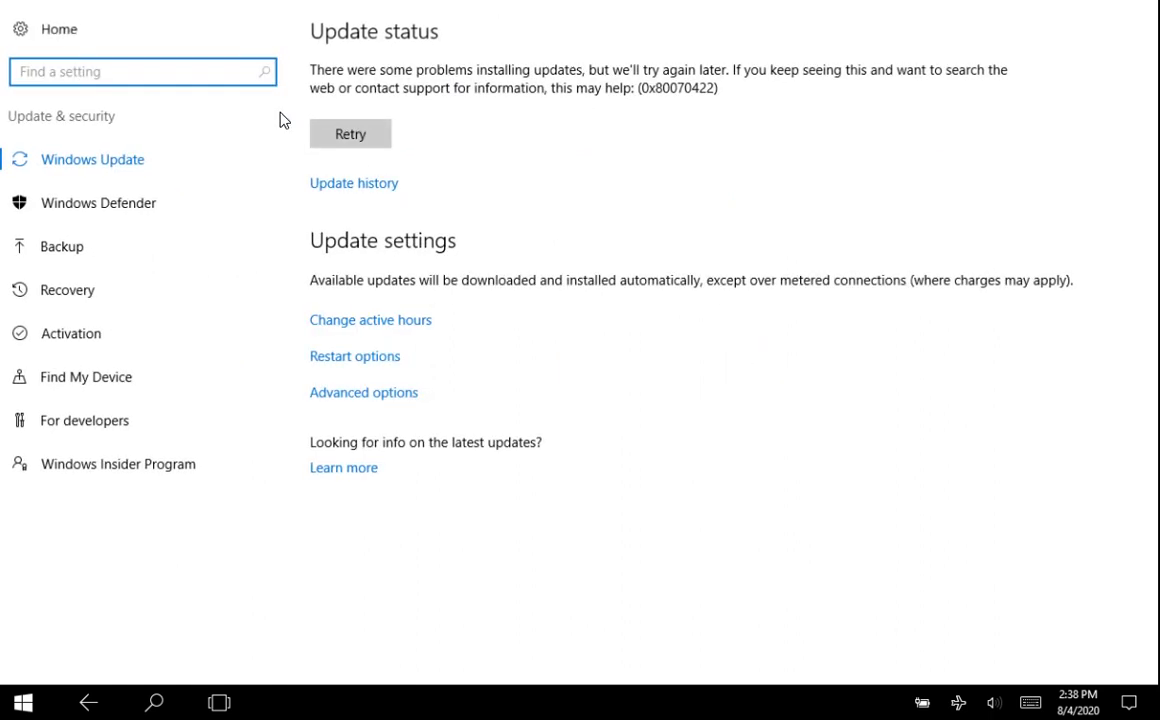